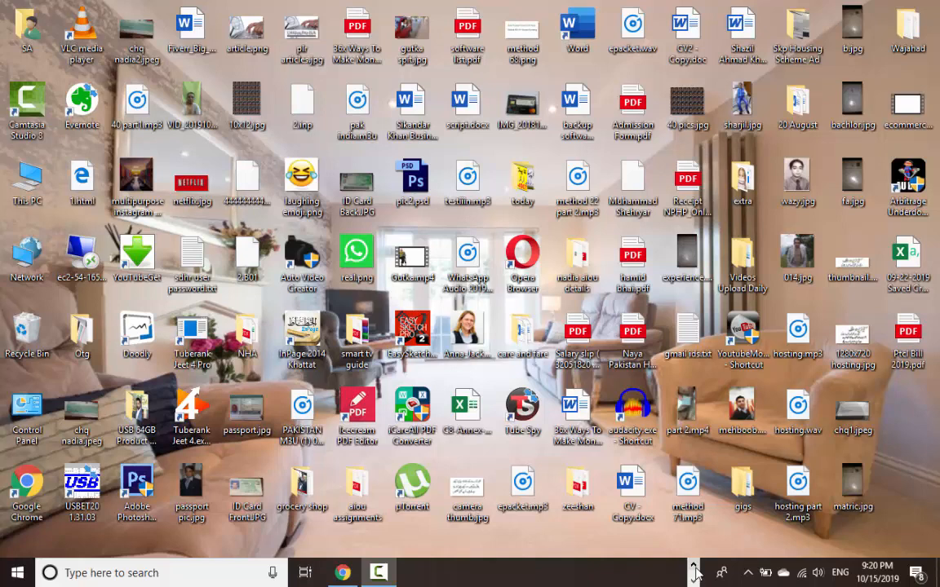
- Switch to Chrome, bring up the Payoneer page and go back from Add a Store to the account dashboard
{"action": "left_click", "coordinate": [343, 572]}
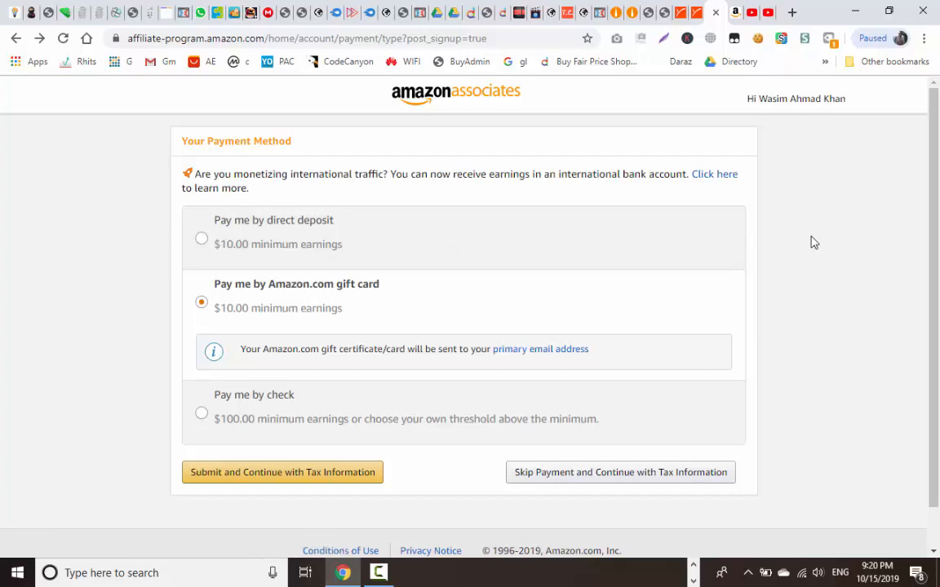
{"action": "left_click", "coordinate": [696, 12]}
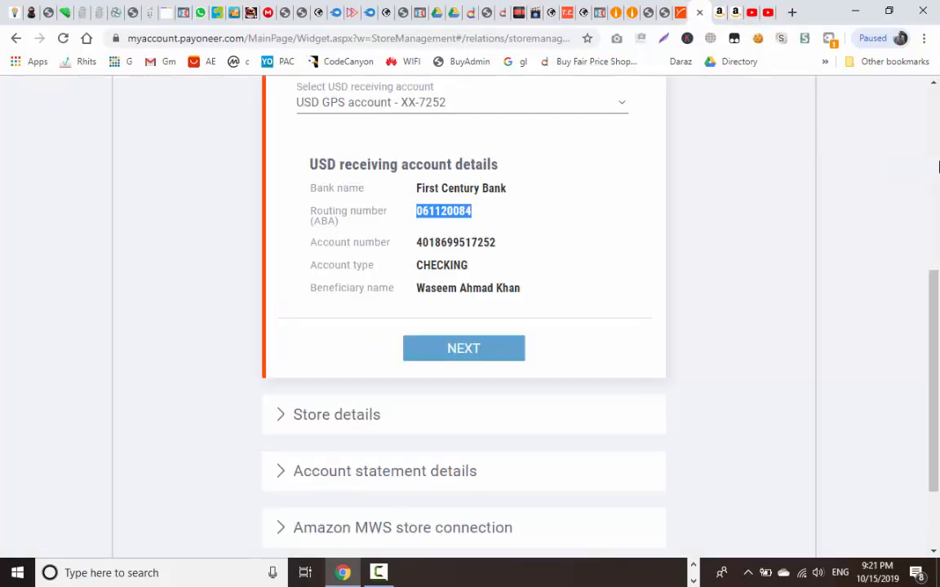
{"action": "left_click", "coordinate": [937, 167]}
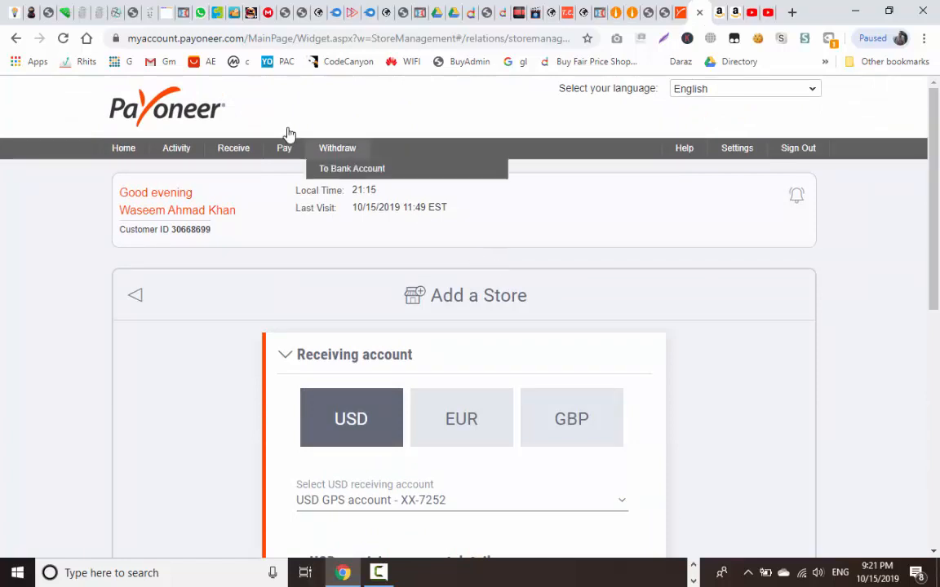
{"action": "left_click", "coordinate": [13, 37]}
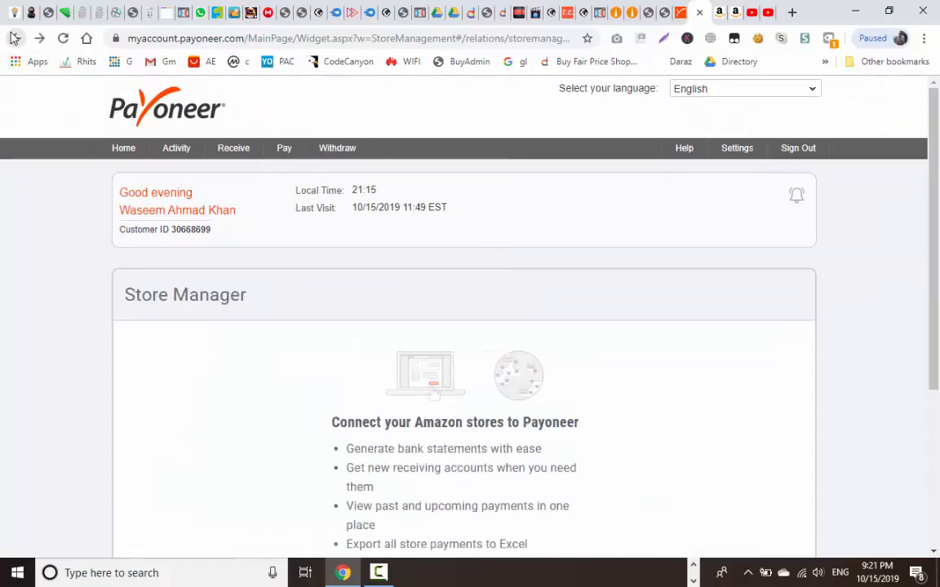
{"action": "left_click", "coordinate": [14, 37]}
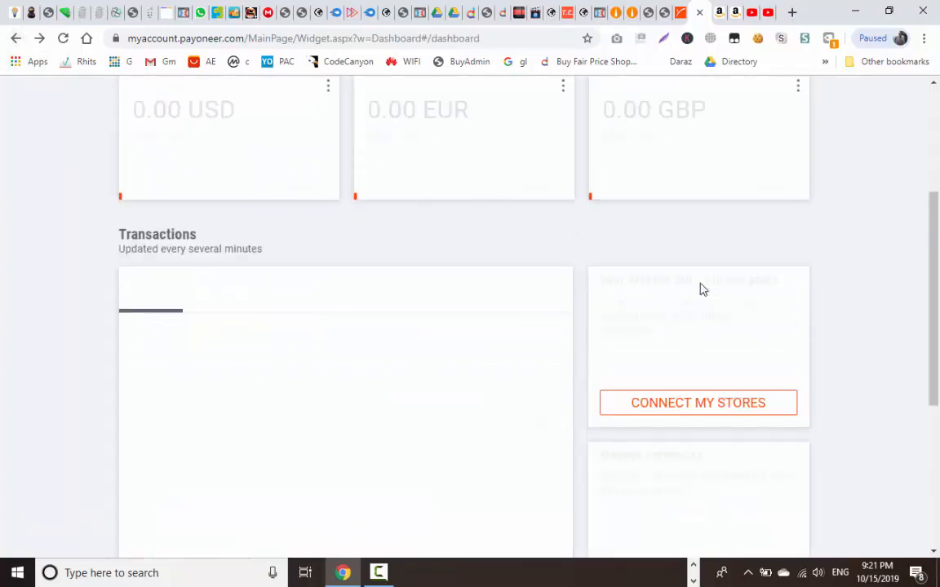
- Start connecting stores from the dashboard and open the Add a Store form in Store Manager
{"action": "left_click", "coordinate": [732, 413]}
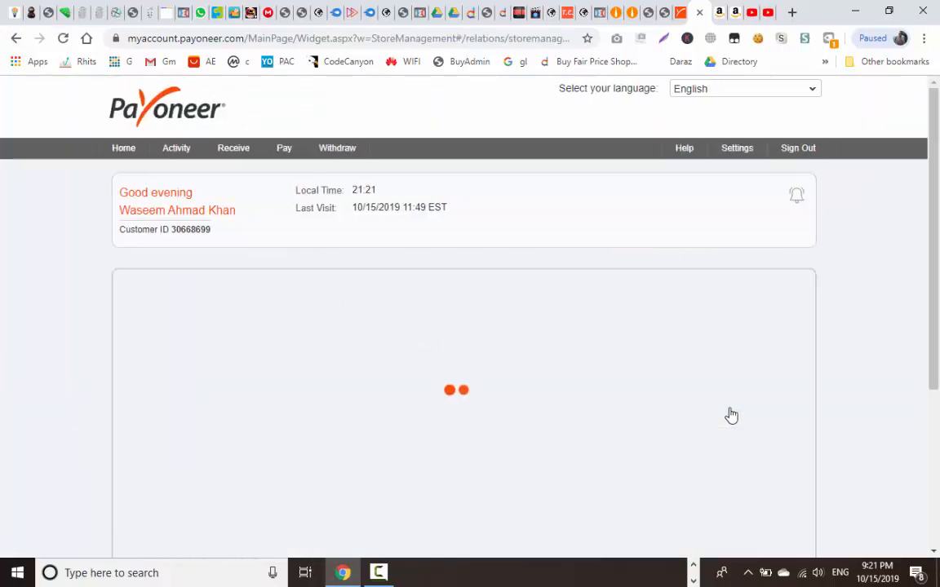
{"action": "scroll", "coordinate": [598, 474], "scroll_direction": "down", "scroll_amount": 2}
{"action": "left_click", "coordinate": [494, 493]}
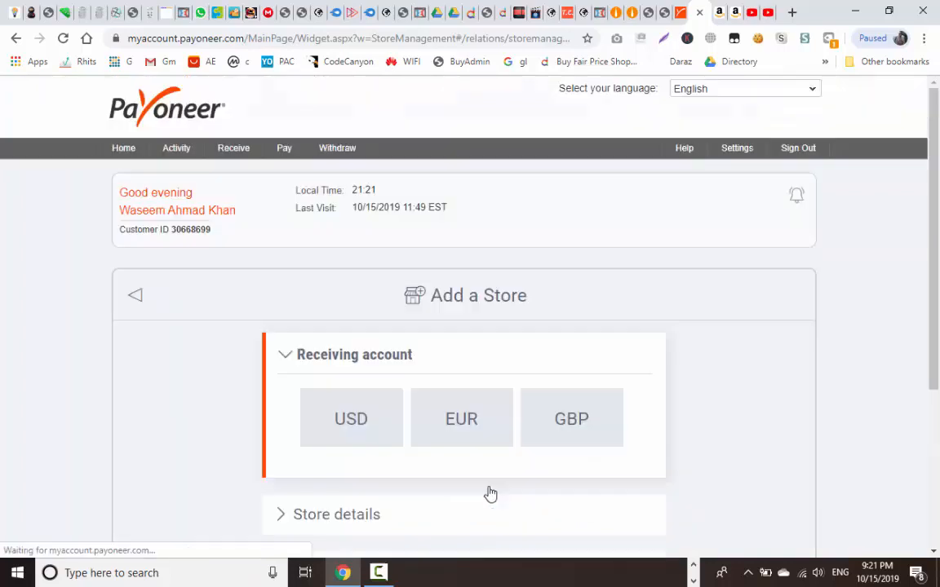
- Choose USD as the receiving currency and select the available USD GPS account to show its bank details
{"action": "scroll", "coordinate": [490, 494], "scroll_direction": "down", "scroll_amount": 1}
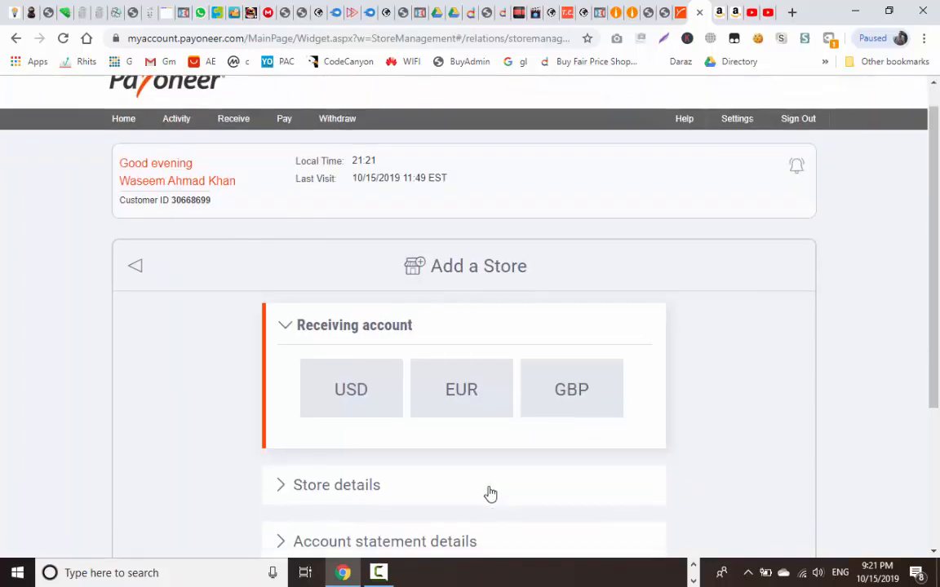
{"action": "scroll", "coordinate": [489, 494], "scroll_direction": "down", "scroll_amount": 2}
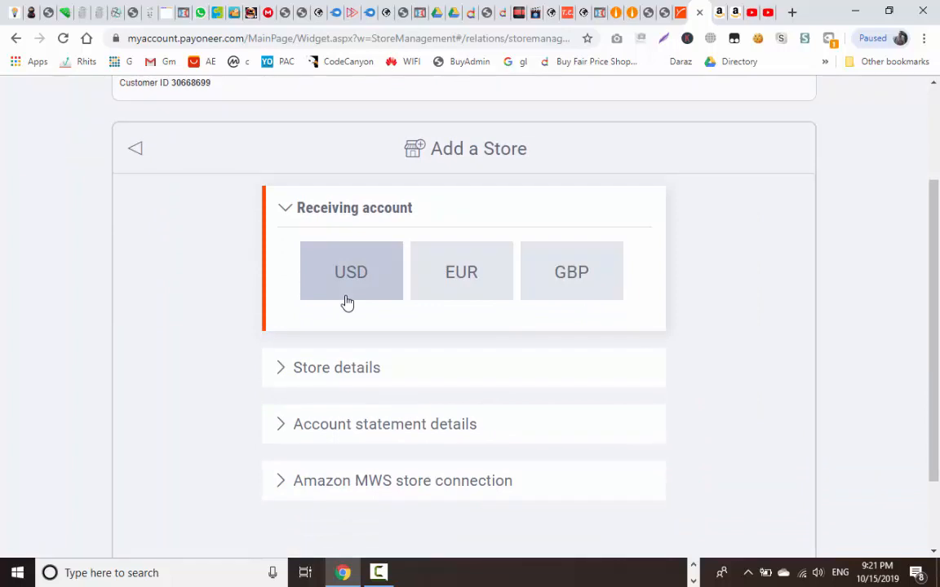
{"action": "left_click", "coordinate": [347, 303]}
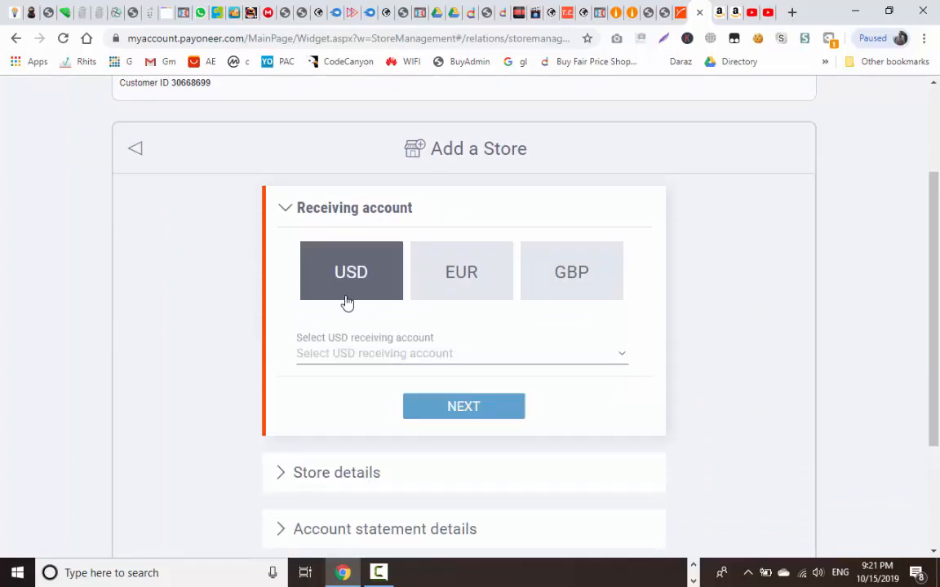
{"action": "left_click", "coordinate": [401, 356]}
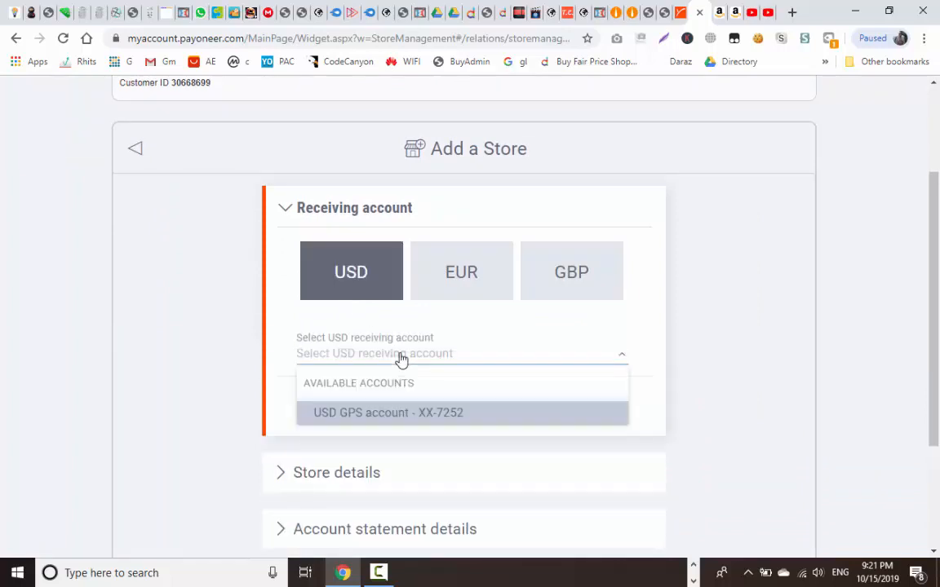
{"action": "left_click", "coordinate": [400, 414]}
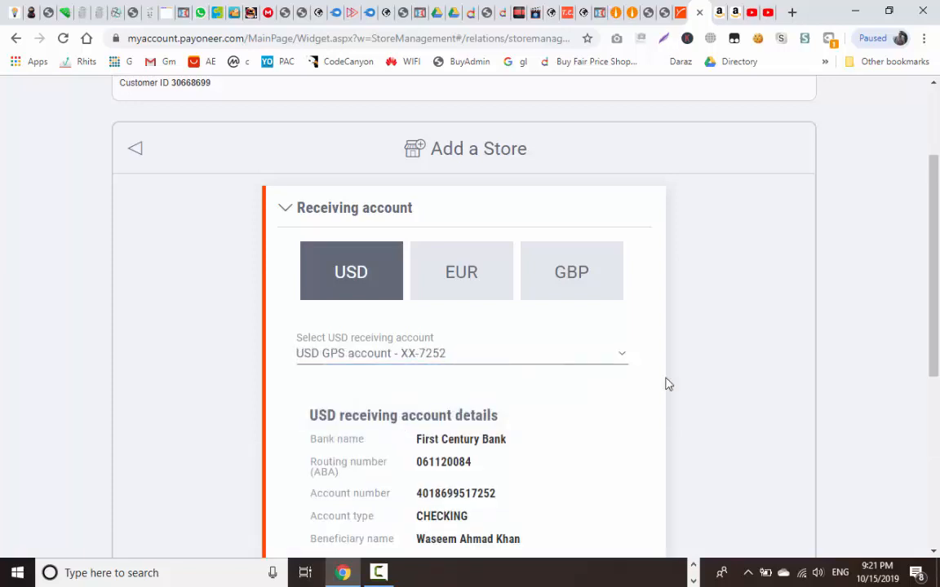
{"action": "scroll", "coordinate": [667, 384], "scroll_direction": "down", "scroll_amount": 2}
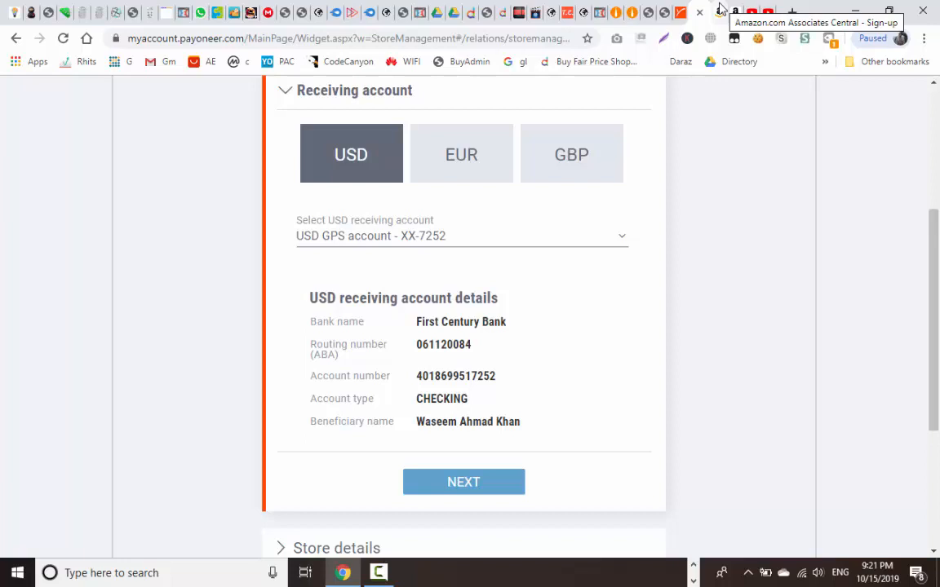
- On the Amazon Associates payment page, choose payment by direct deposit with United States as the bank location
{"action": "left_click", "coordinate": [720, 8]}
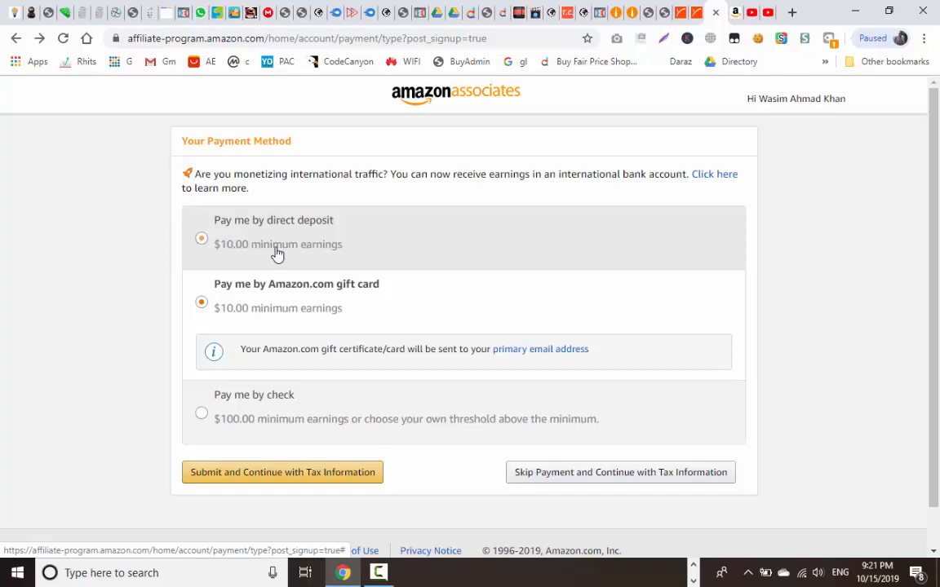
{"action": "left_click", "coordinate": [201, 241]}
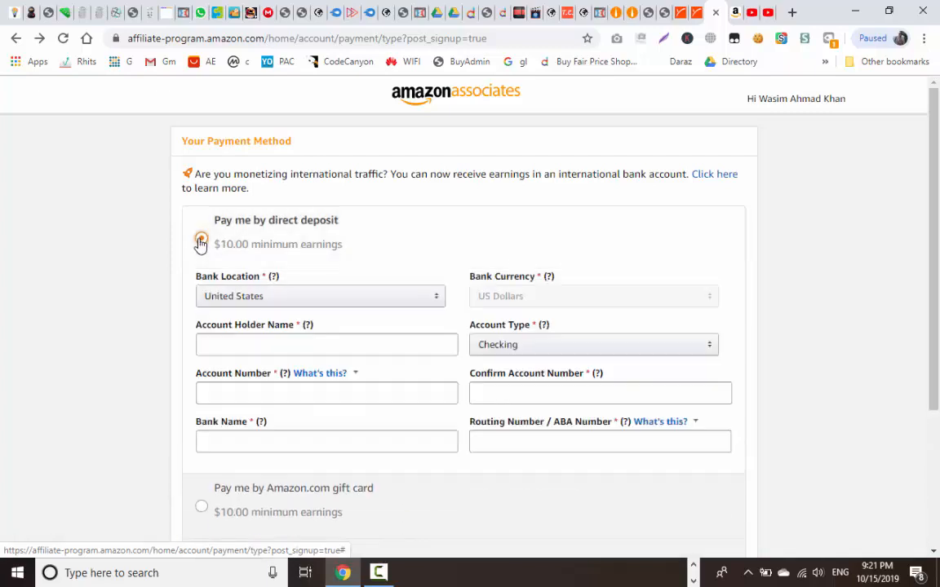
{"action": "left_click", "coordinate": [306, 305]}
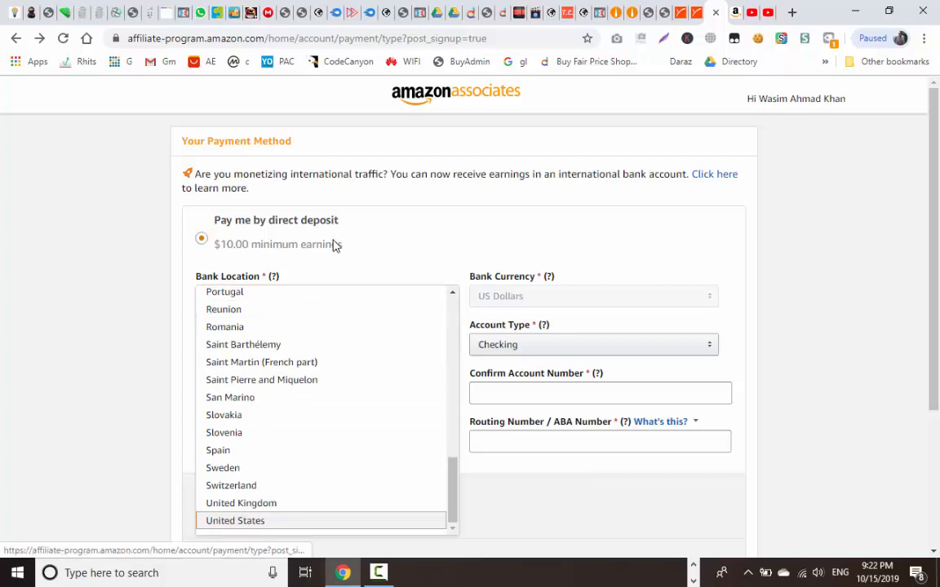
{"action": "key", "text": "Up"}
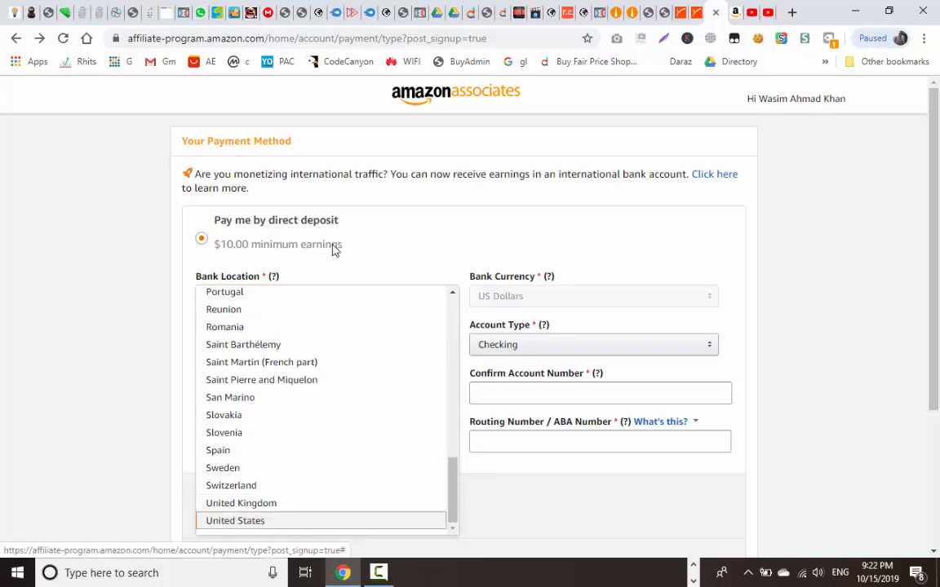
{"action": "left_click", "coordinate": [277, 522]}
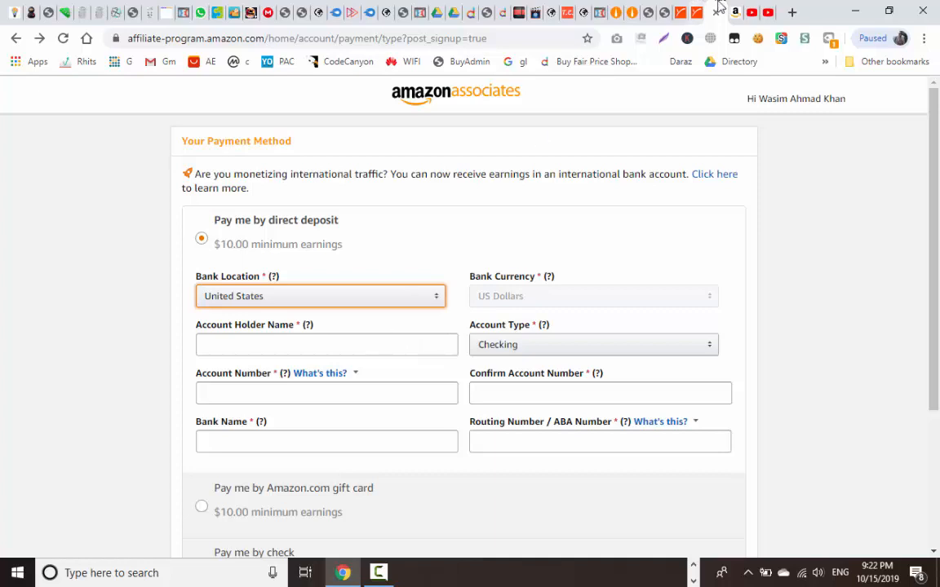
- Copy the beneficiary name from the Payoneer USD account details into Amazon's Account Holder Name field
{"action": "left_click", "coordinate": [682, 11]}
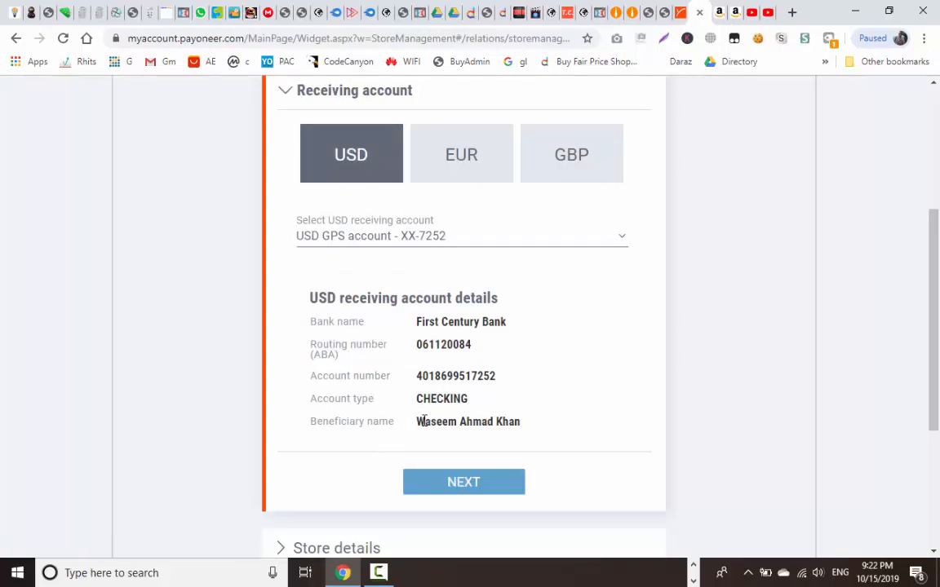
{"action": "left_click_drag", "start_coordinate": [418, 422], "coordinate": [526, 423]}
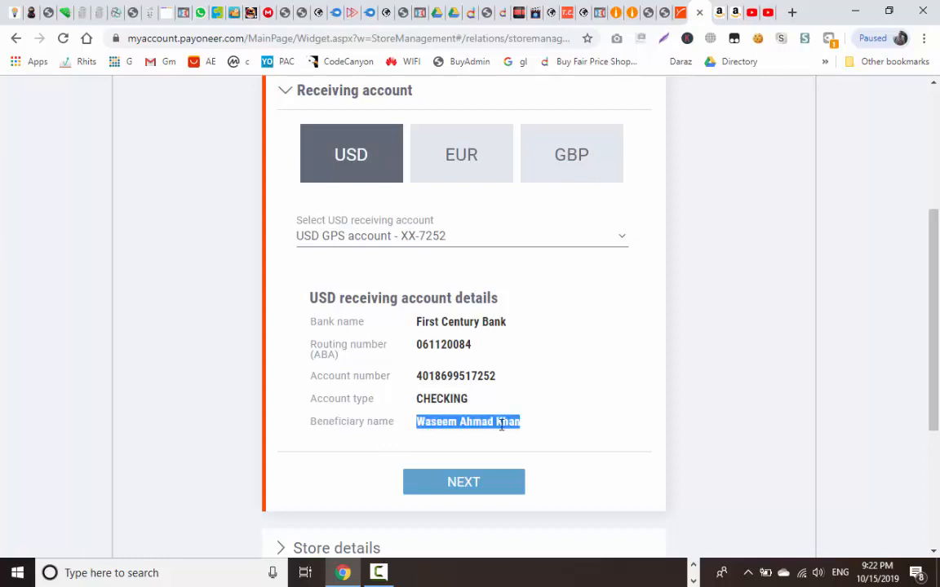
{"action": "right_click", "coordinate": [501, 427]}
{"action": "left_click", "coordinate": [522, 436]}
{"action": "left_click", "coordinate": [717, 11]}
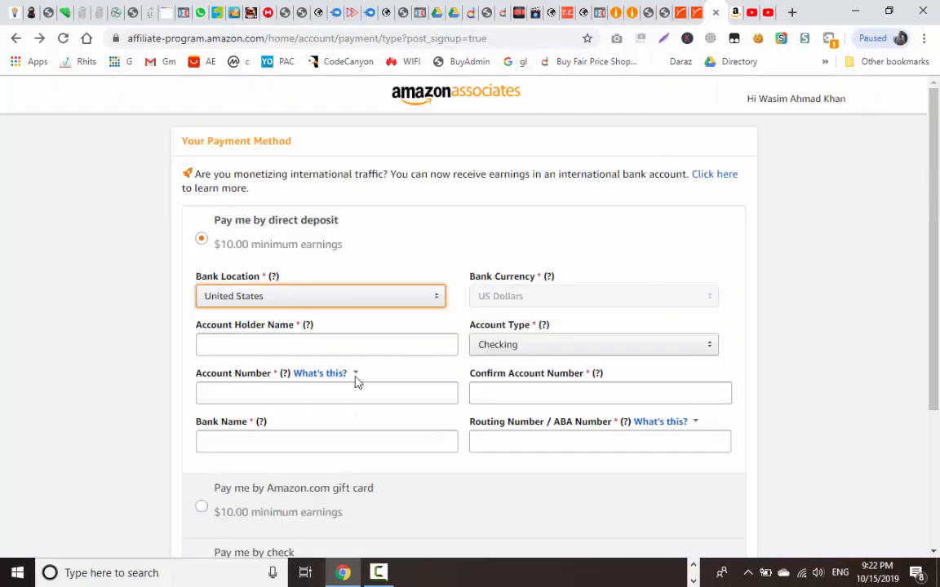
{"action": "left_click", "coordinate": [350, 336]}
{"action": "right_click", "coordinate": [315, 334]}
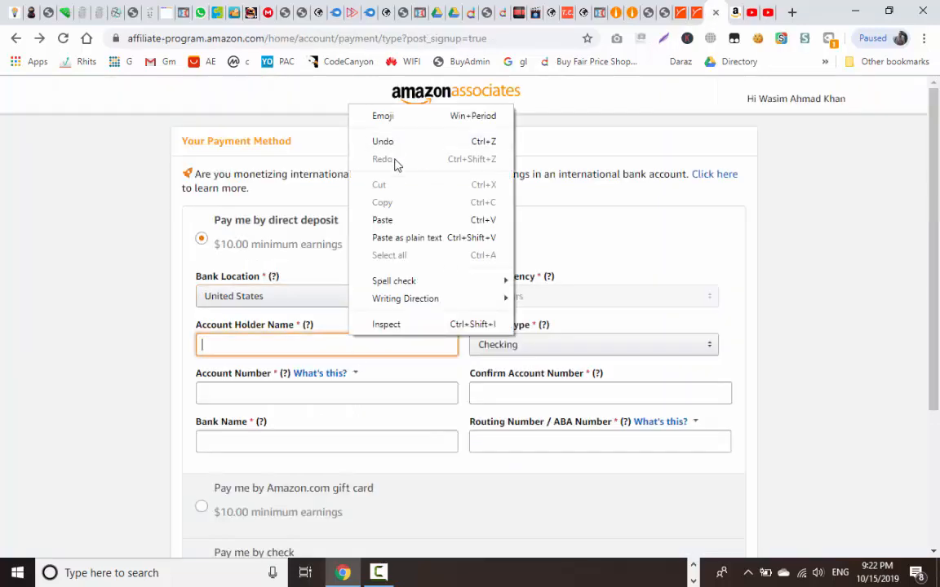
{"action": "left_click", "coordinate": [388, 219]}
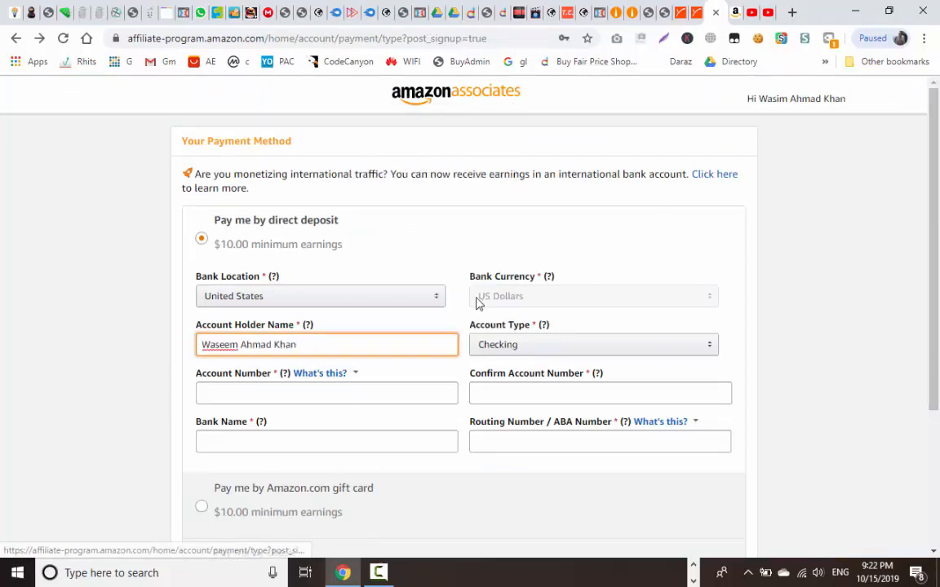
- Switch the account type to Savings and back to Checking
{"action": "left_click", "coordinate": [521, 347]}
{"action": "left_click", "coordinate": [520, 349]}
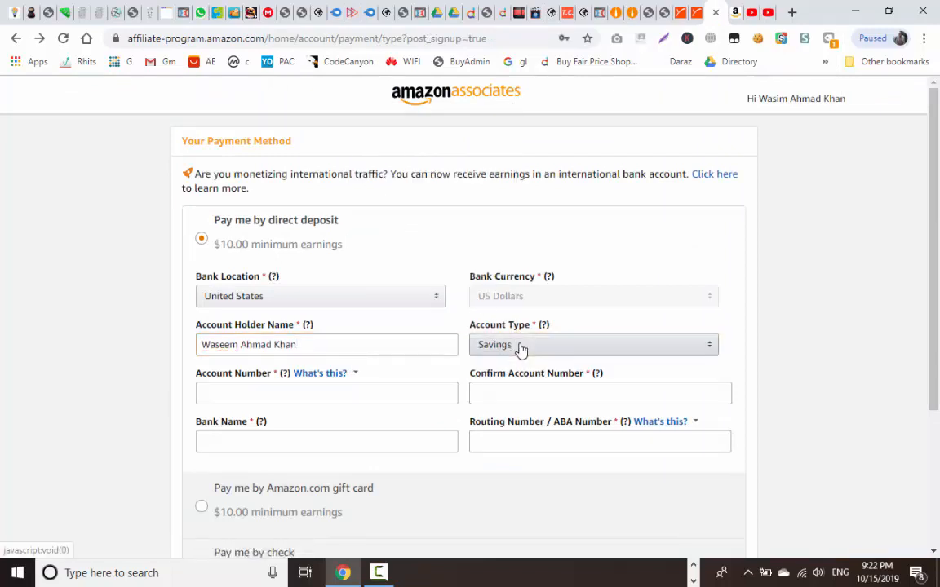
{"action": "left_click", "coordinate": [520, 355]}
{"action": "left_click", "coordinate": [512, 367]}
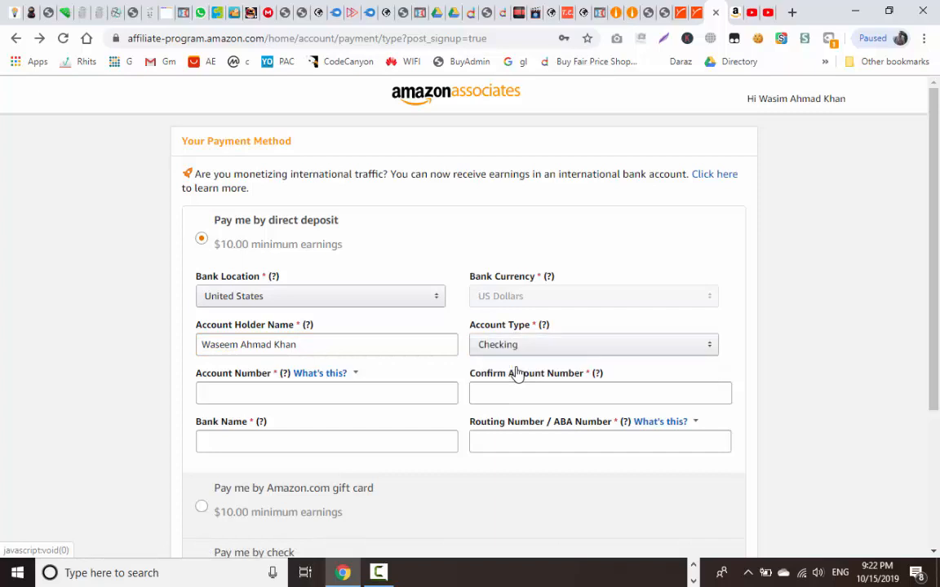
- Copy the account number from the Payoneer USD account details into Amazon's Account Number field
{"action": "left_click", "coordinate": [698, 11]}
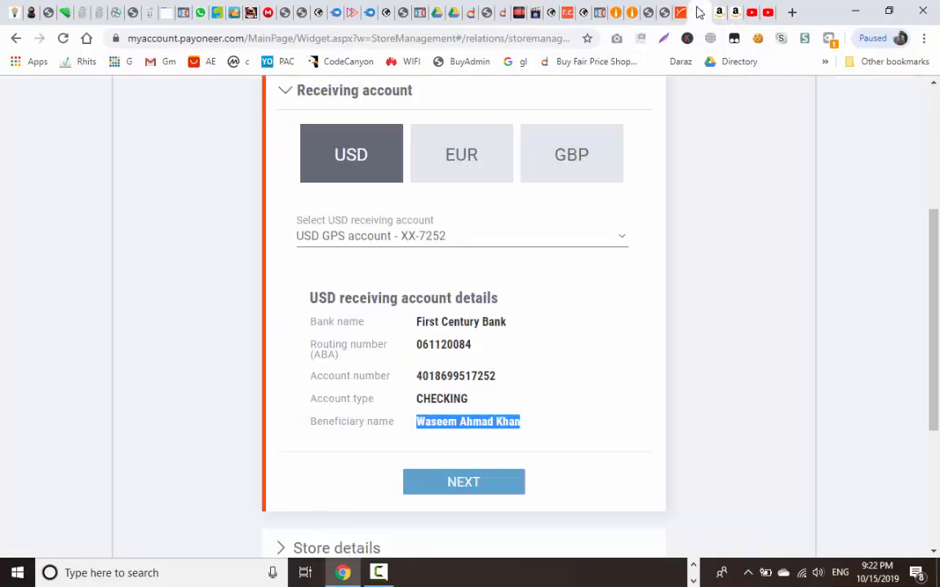
{"action": "double_click", "coordinate": [427, 379]}
{"action": "right_click", "coordinate": [427, 378]}
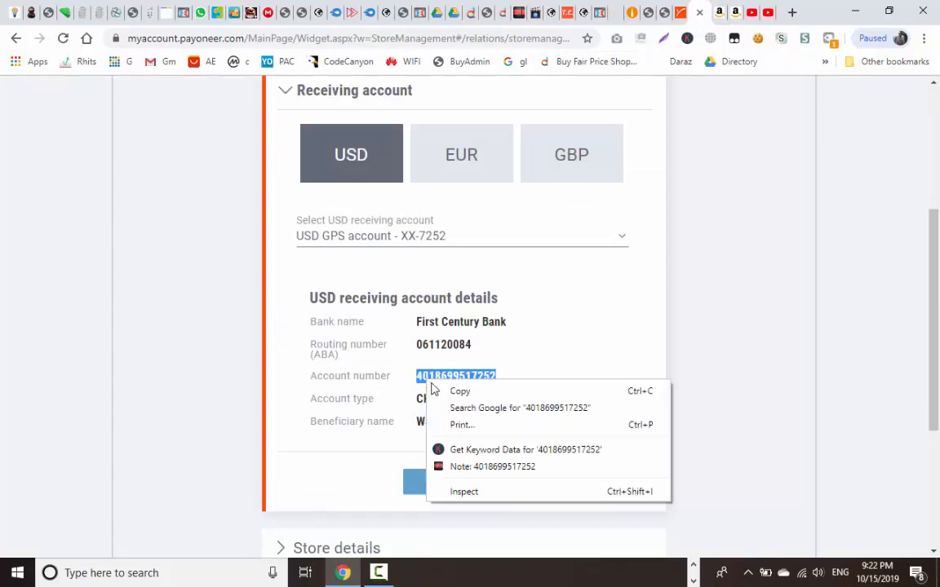
{"action": "left_click", "coordinate": [439, 388]}
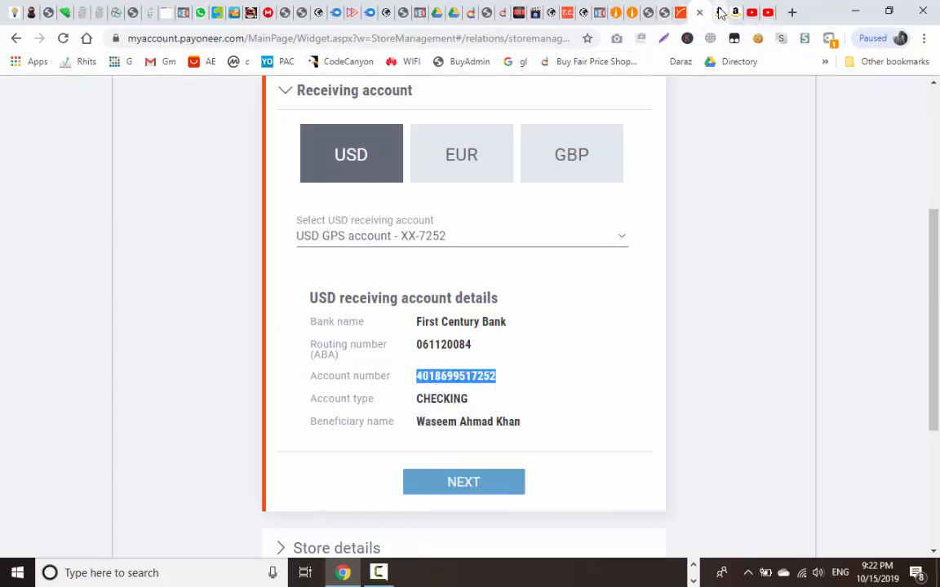
{"action": "left_click", "coordinate": [722, 12]}
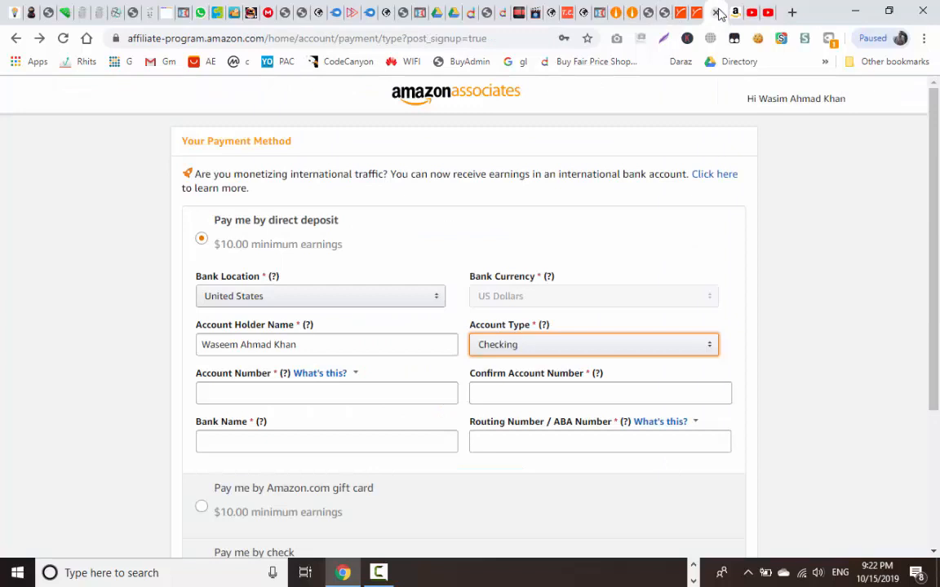
{"action": "left_click", "coordinate": [302, 392]}
{"action": "right_click", "coordinate": [303, 392]}
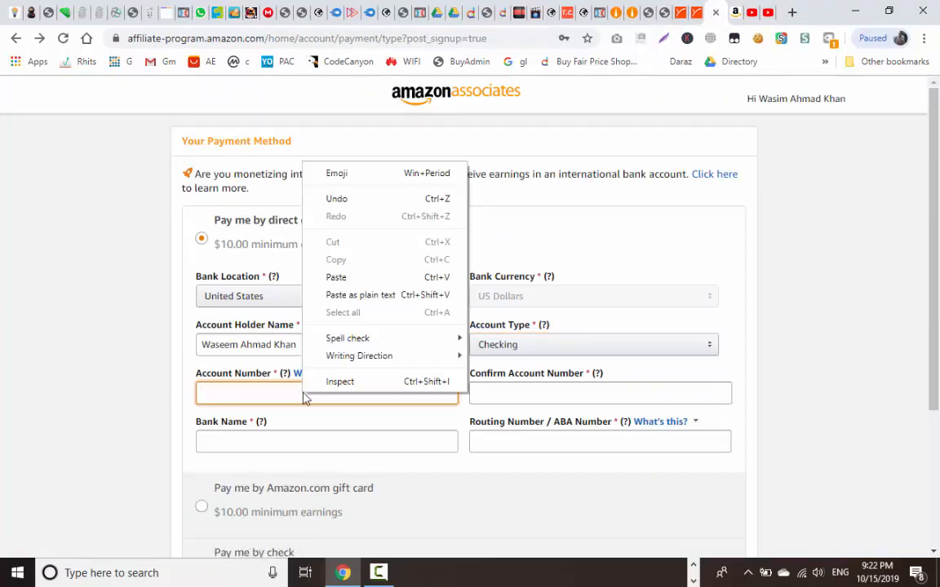
{"action": "left_click", "coordinate": [341, 279]}
- Paste the same bank account number into the Confirm Account Number field
{"action": "left_click", "coordinate": [516, 398]}
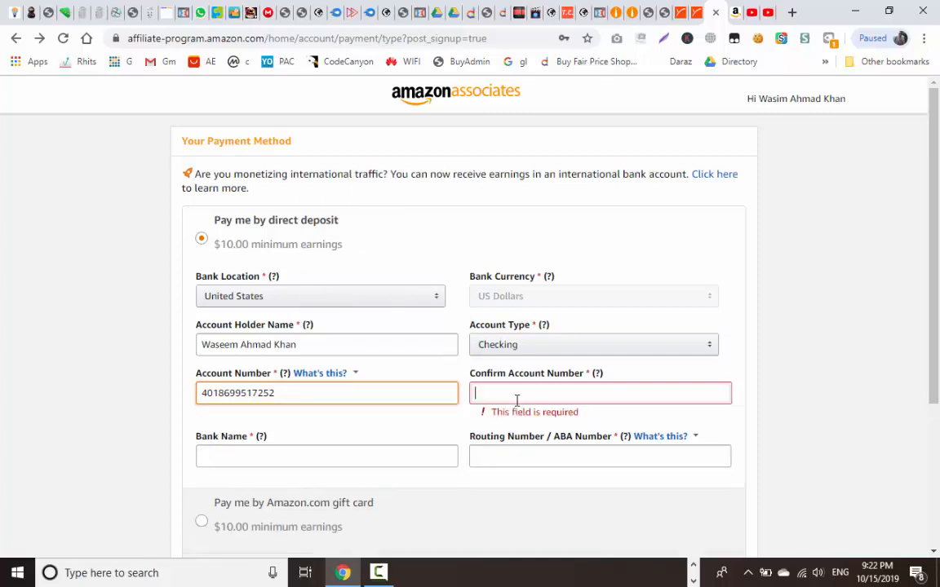
{"action": "right_click", "coordinate": [516, 398]}
{"action": "left_click", "coordinate": [559, 285]}
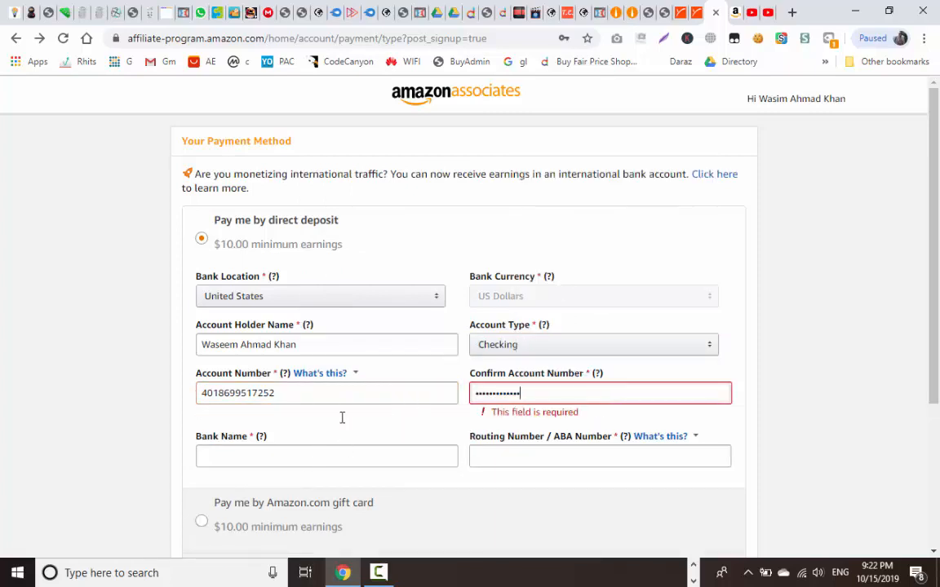
- Copy the bank name First Century Bank from the Payoneer USD account details into Amazon's Bank Name field
{"action": "left_click", "coordinate": [696, 13]}
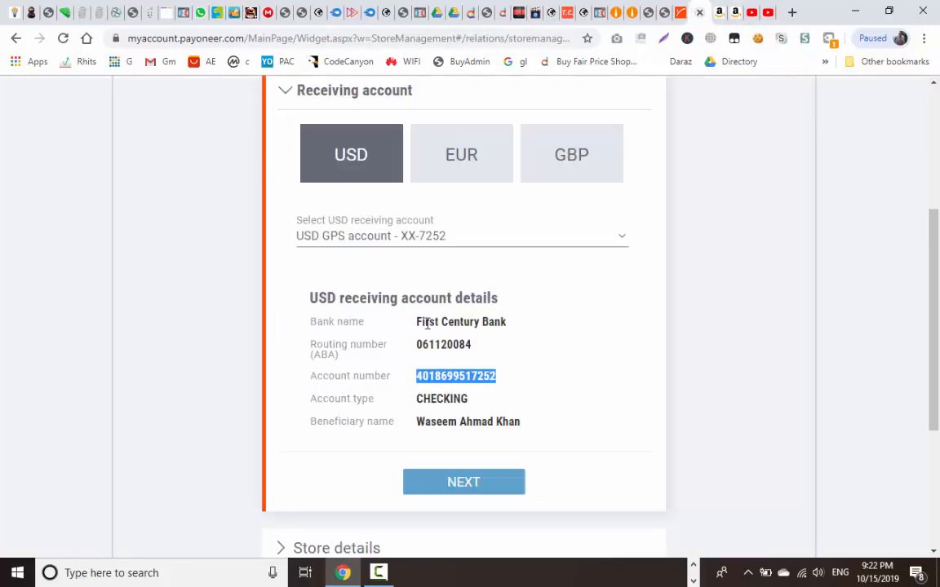
{"action": "left_click_drag", "start_coordinate": [417, 323], "coordinate": [499, 327]}
{"action": "right_click", "coordinate": [493, 329]}
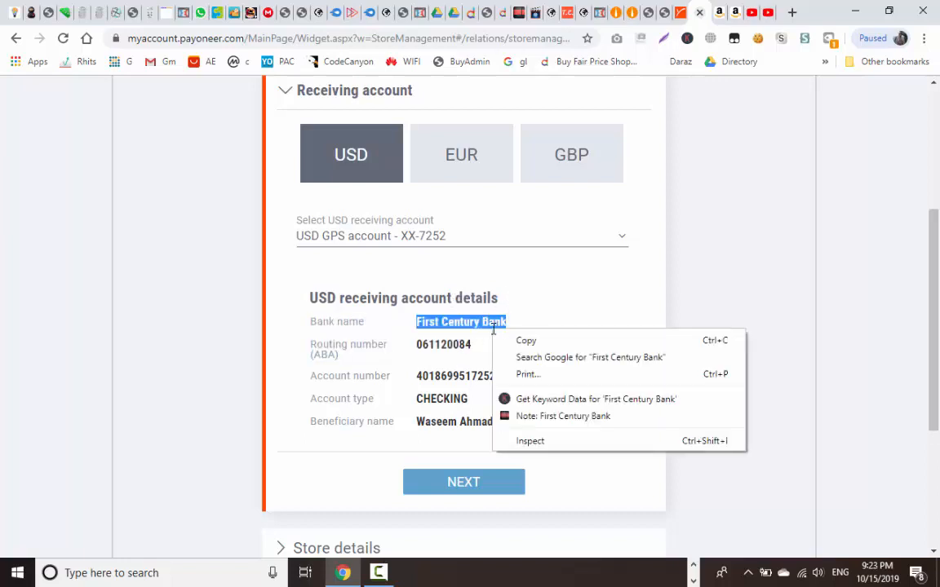
{"action": "left_click", "coordinate": [500, 340]}
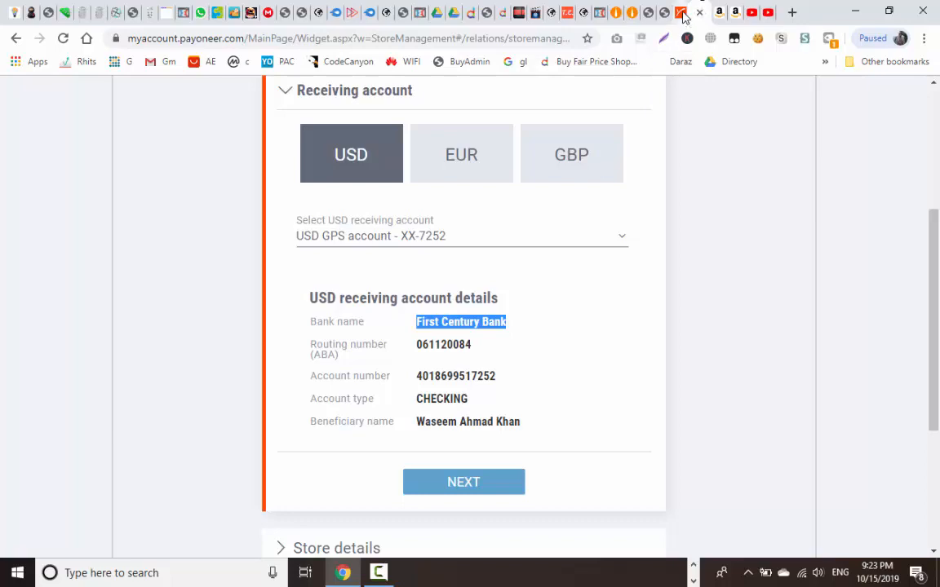
{"action": "left_click", "coordinate": [682, 12]}
{"action": "left_click", "coordinate": [719, 12]}
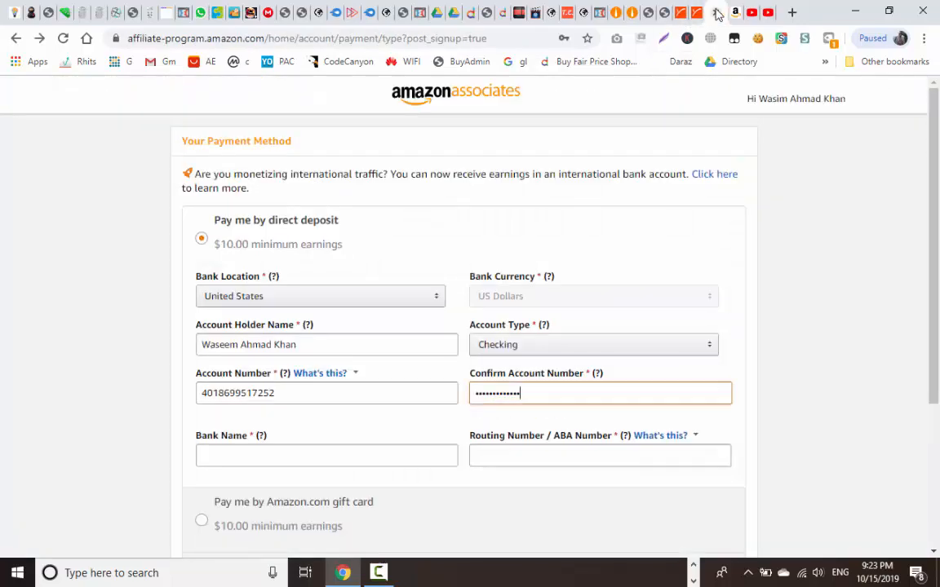
{"action": "left_click", "coordinate": [353, 461]}
{"action": "right_click", "coordinate": [351, 458]}
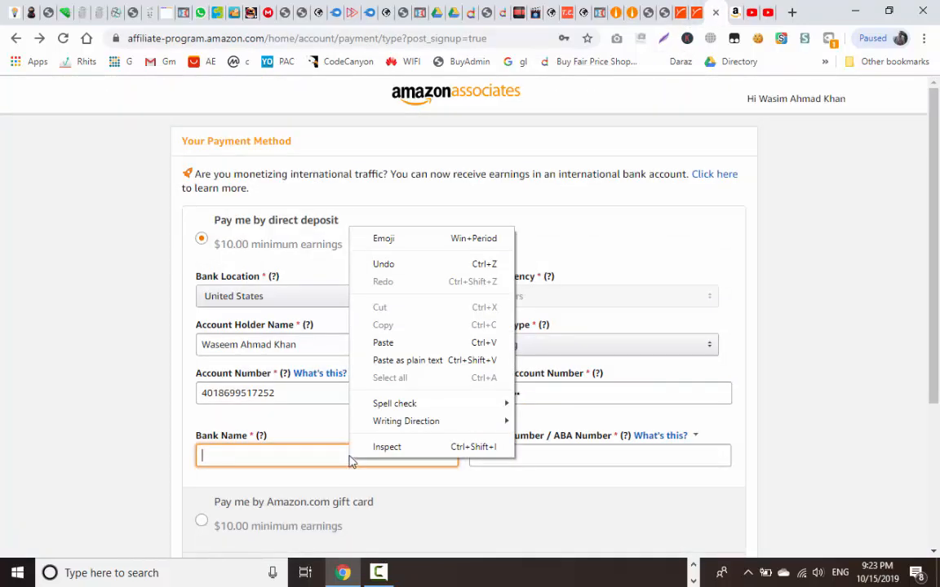
{"action": "left_click", "coordinate": [382, 343]}
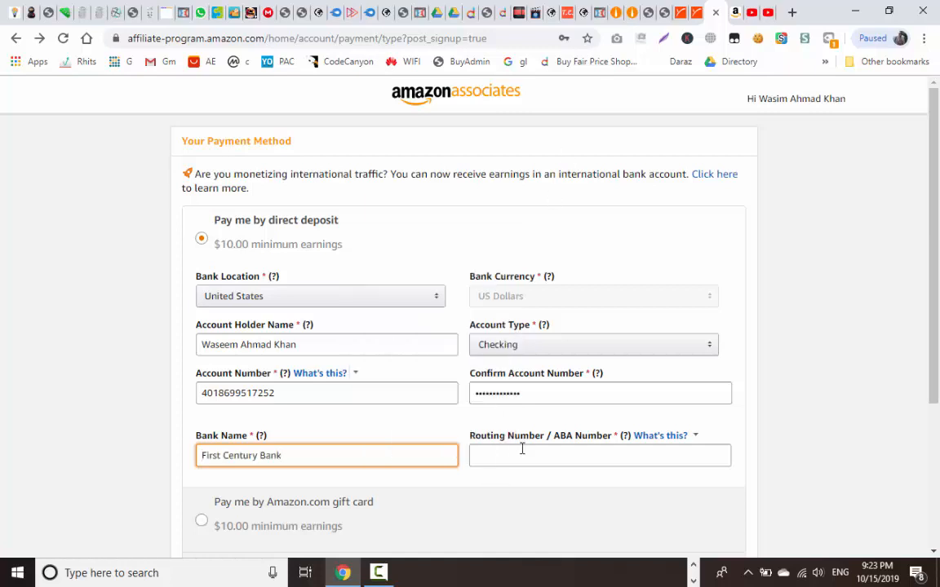
- Copy the routing number from Payoneer into Amazon's Routing Number / ABA Number field and submit the payment details to continue with tax information
{"action": "left_click", "coordinate": [682, 12]}
{"action": "double_click", "coordinate": [438, 345]}
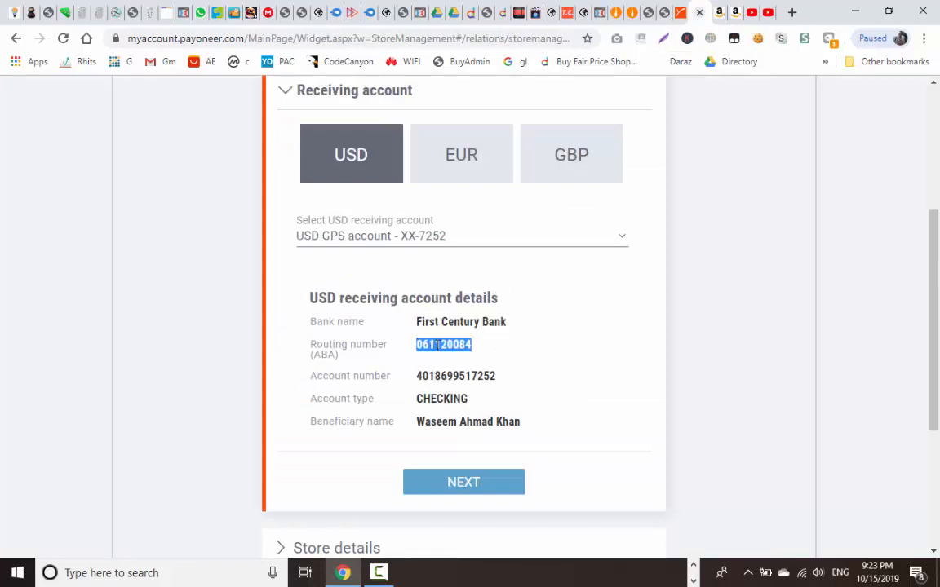
{"action": "right_click", "coordinate": [438, 345]}
{"action": "left_click", "coordinate": [449, 357]}
{"action": "left_click", "coordinate": [717, 12]}
{"action": "key", "text": "Tab"}
{"action": "key", "text": "ctrl+v"}
{"action": "scroll", "coordinate": [725, 314], "scroll_direction": "down", "scroll_amount": 4}
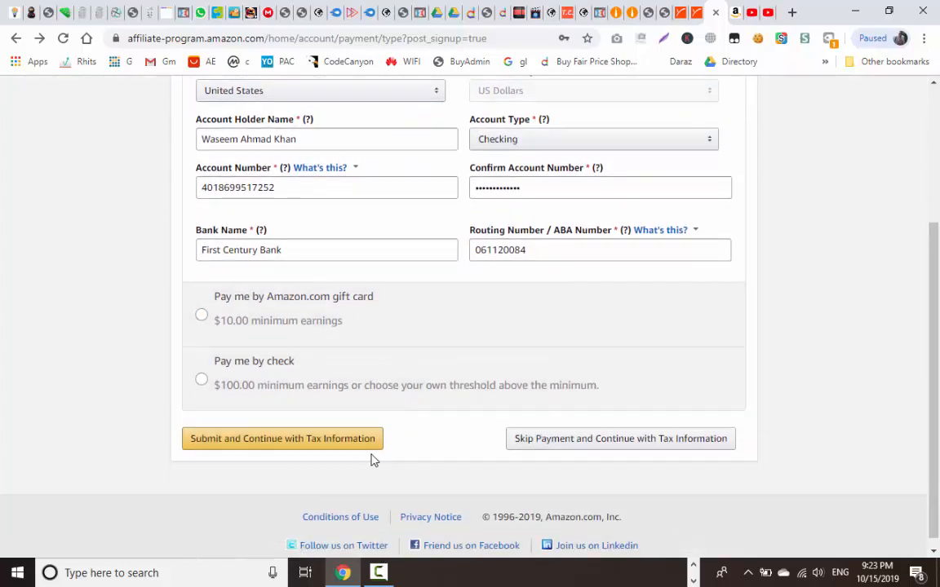
{"action": "left_click", "coordinate": [353, 447]}
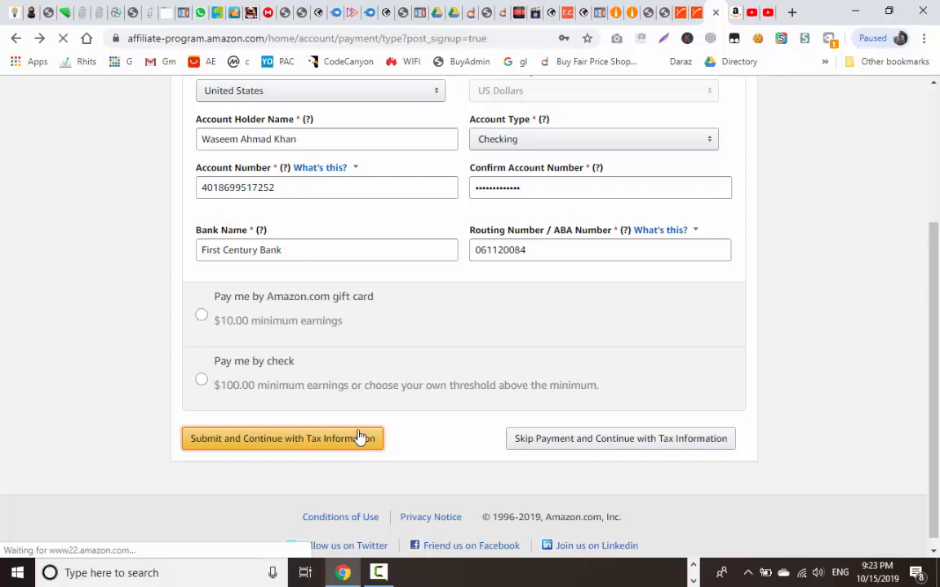
- Accept the USD receiving account in Payoneer and set the store's marketplace to Amazon.com
{"action": "left_click", "coordinate": [696, 13]}
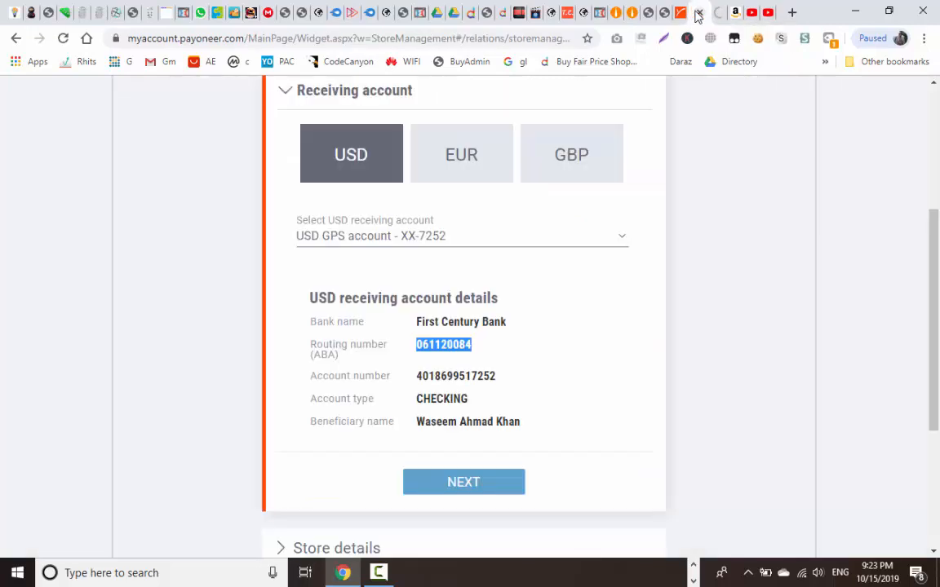
{"action": "left_click", "coordinate": [494, 479]}
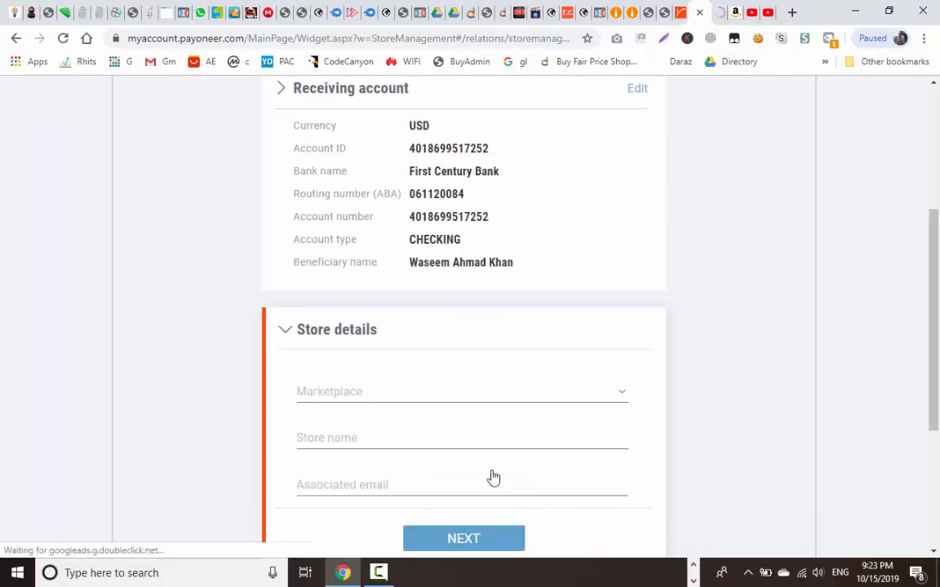
{"action": "left_click", "coordinate": [435, 399]}
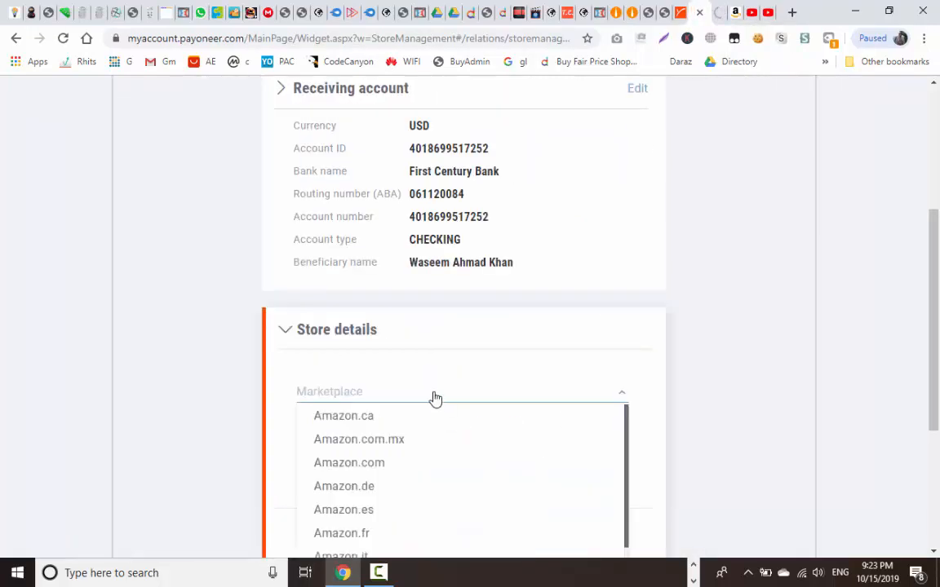
{"action": "left_click", "coordinate": [451, 471]}
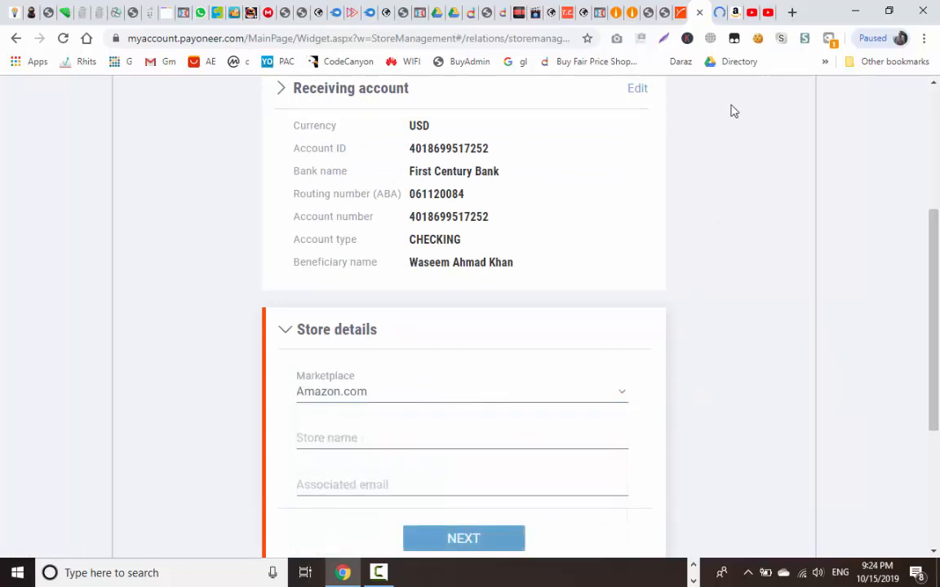
- Review the payee name, address, phone and main contact details on the Amazon Associates contact information page
{"action": "left_click", "coordinate": [717, 12]}
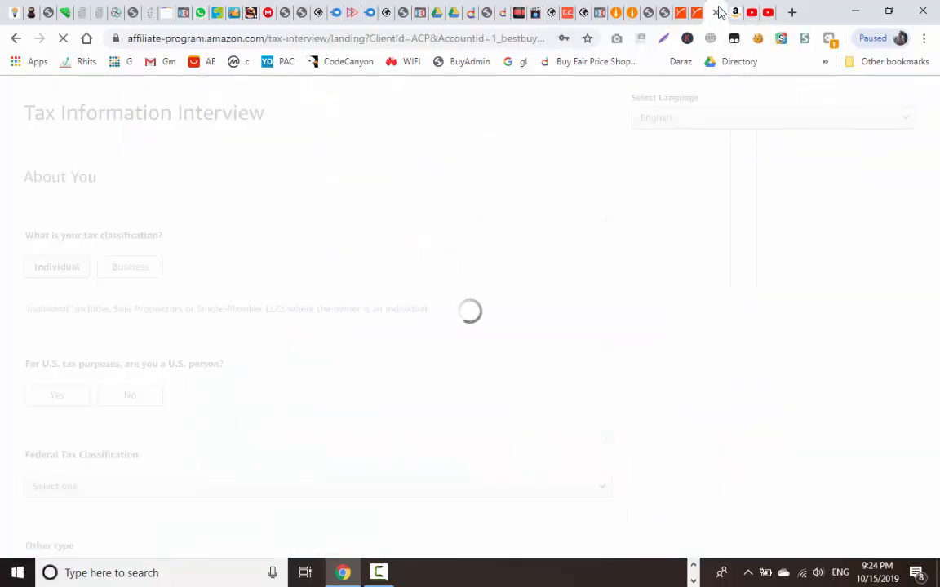
{"action": "left_click", "coordinate": [737, 12]}
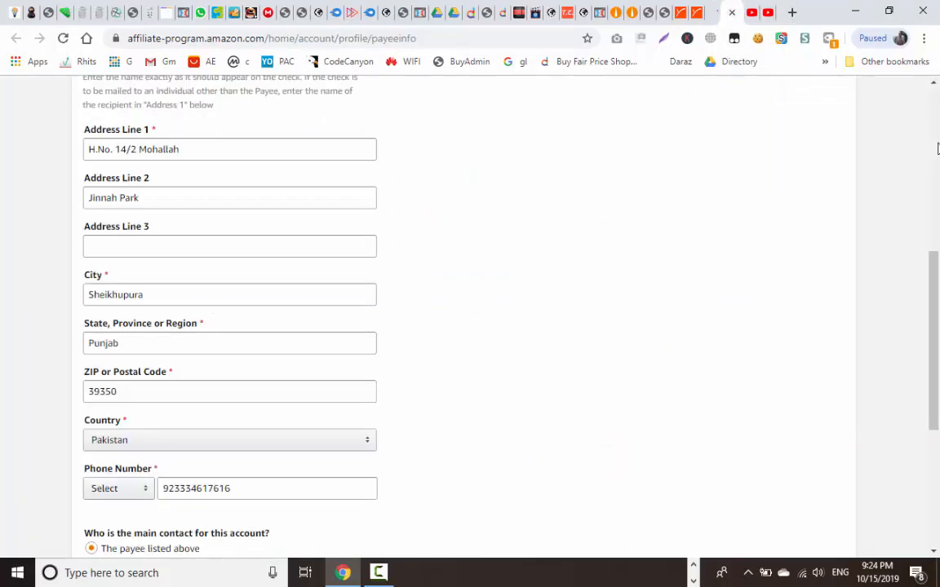
{"action": "scroll", "coordinate": [937, 144], "scroll_direction": "up", "scroll_amount": 5}
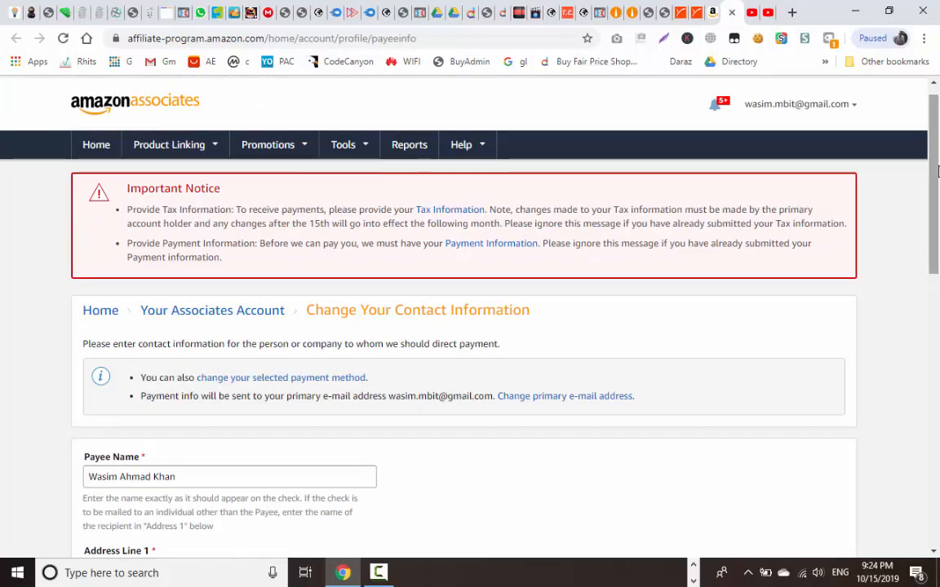
{"action": "left_click_drag", "start_coordinate": [937, 172], "coordinate": [938, 522]}
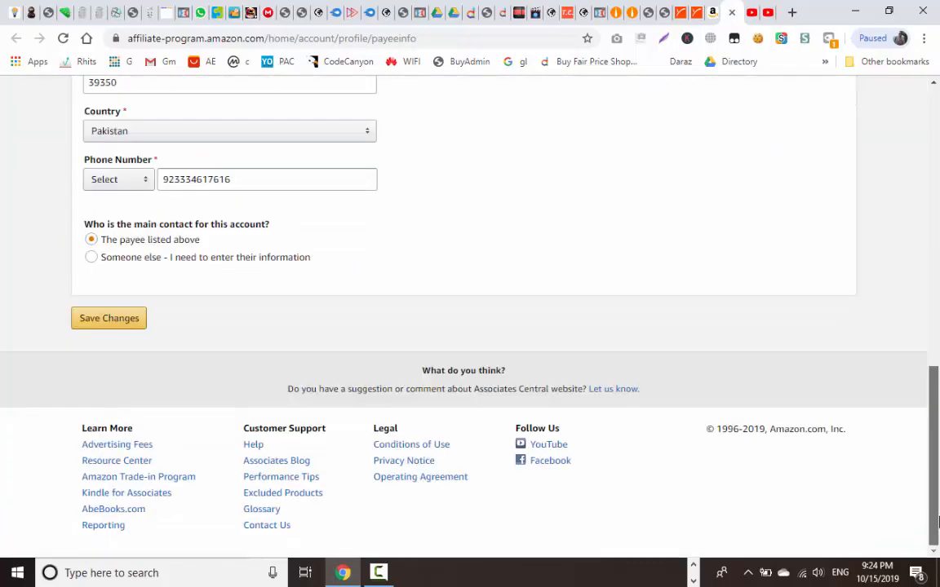
{"action": "scroll", "coordinate": [937, 375], "scroll_direction": "up", "scroll_amount": 3}
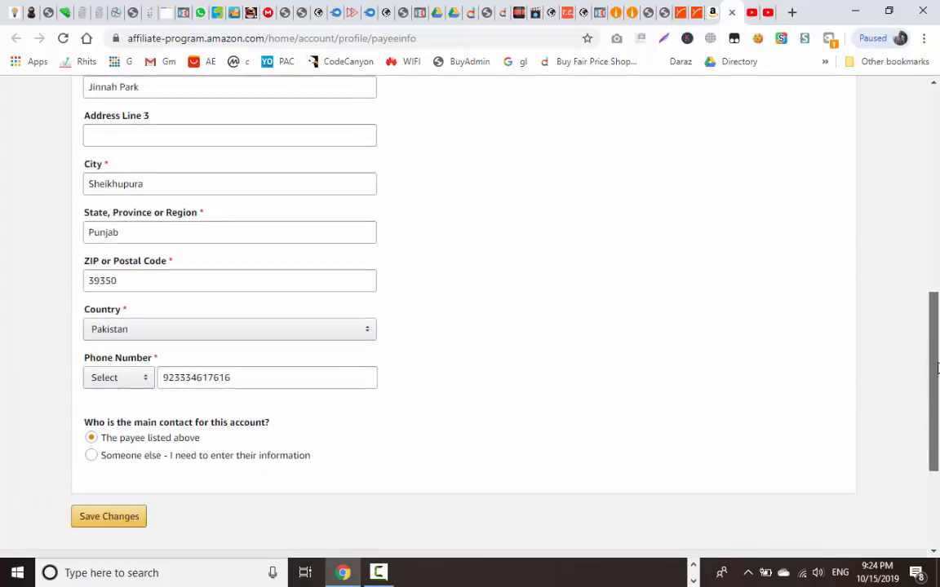
{"action": "left_click_drag", "start_coordinate": [938, 369], "coordinate": [930, 141]}
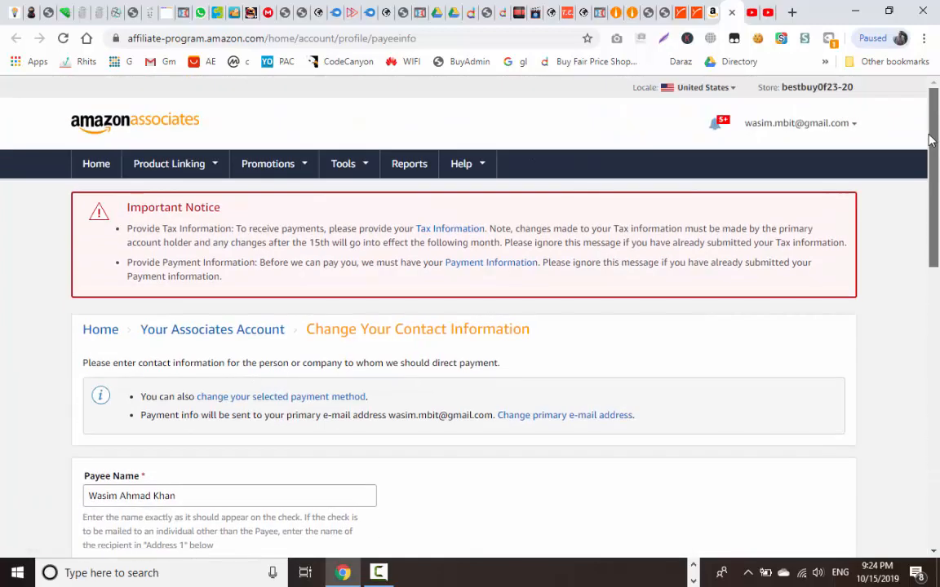
- In Amazon's tax interview, dismiss the password-saving prompt and answer No to both the U.S. person and intermediary agent questions
{"action": "left_click", "coordinate": [712, 15]}
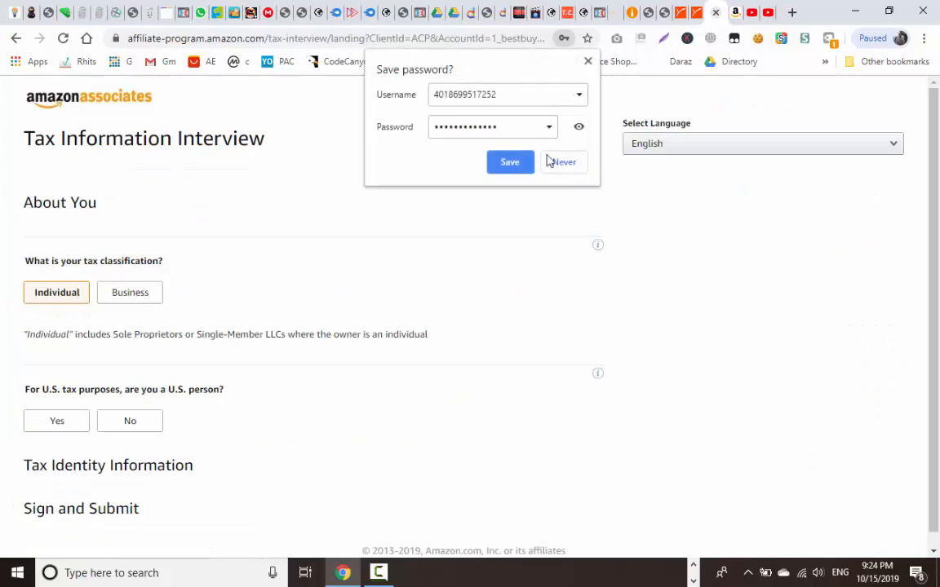
{"action": "left_click", "coordinate": [586, 62]}
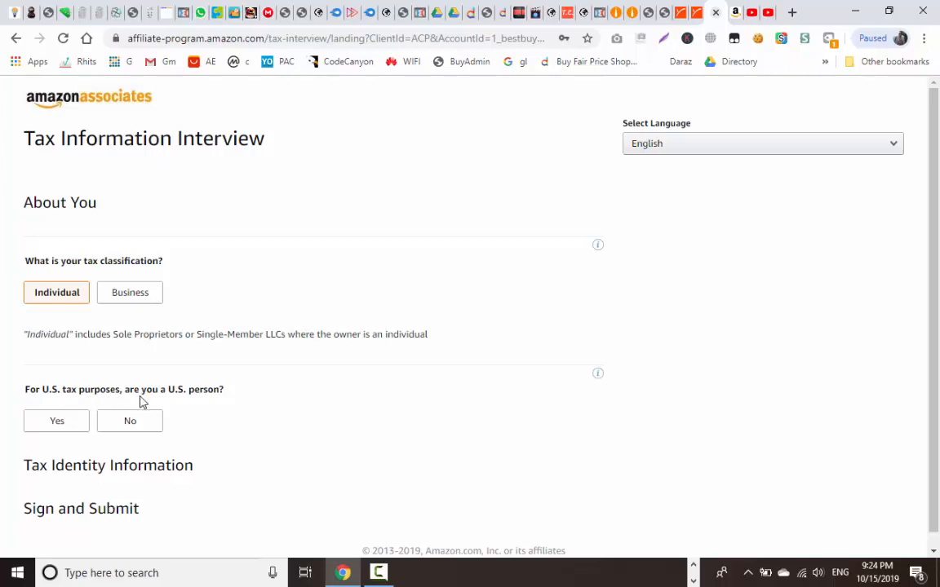
{"action": "left_click", "coordinate": [147, 425]}
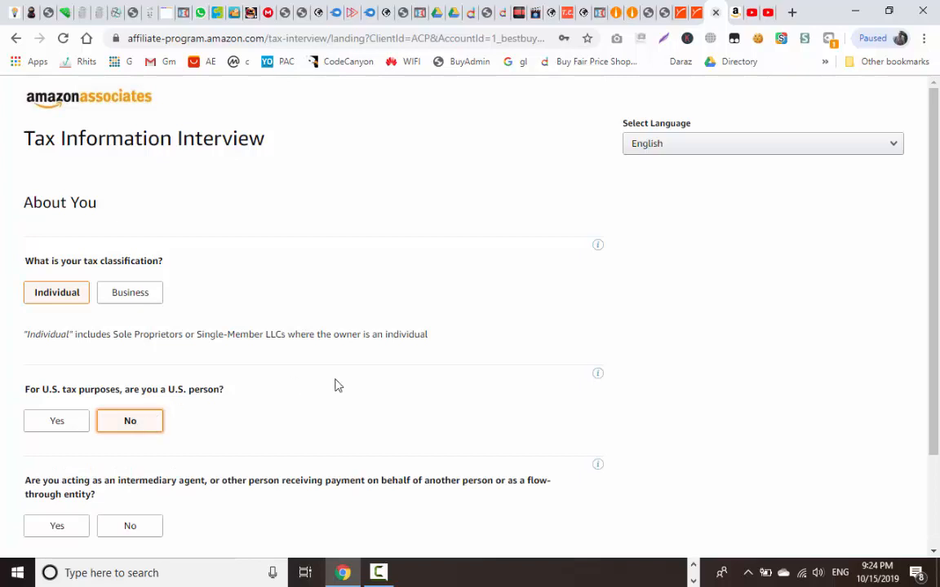
{"action": "scroll", "coordinate": [337, 385], "scroll_direction": "down", "scroll_amount": 3}
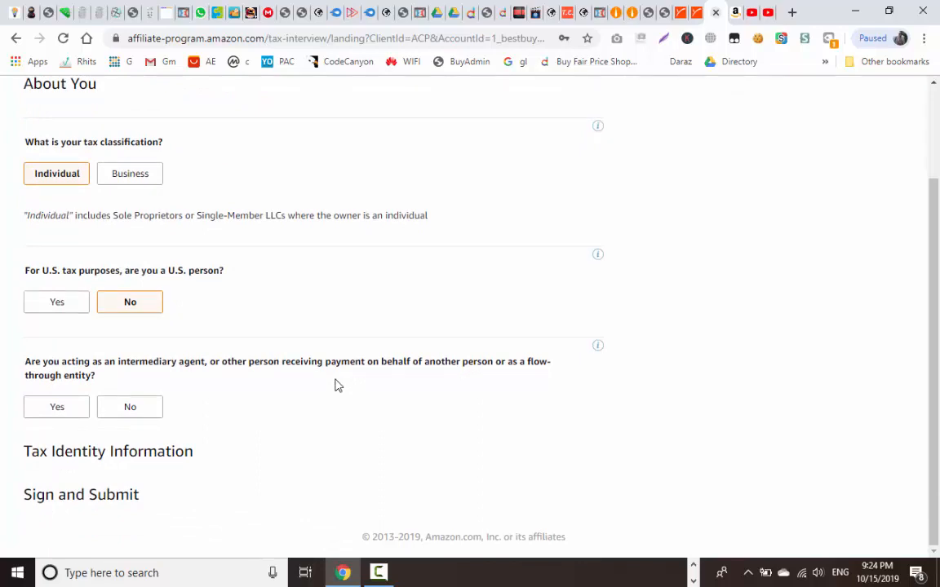
{"action": "left_click", "coordinate": [140, 418]}
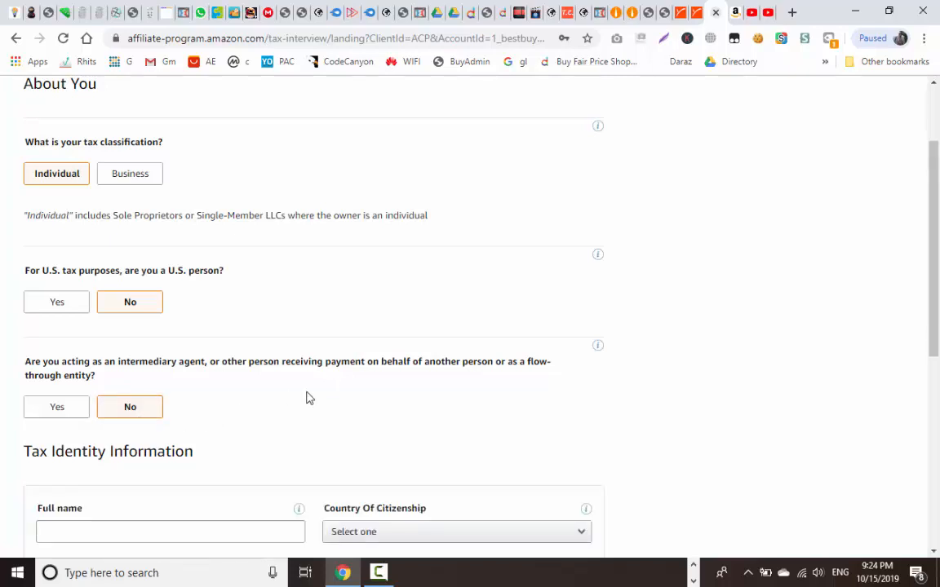
- Fill in the taxpayer's full name and Pakistan as country of citizenship from the saved autofill entry
{"action": "scroll", "coordinate": [308, 397], "scroll_direction": "down", "scroll_amount": 3}
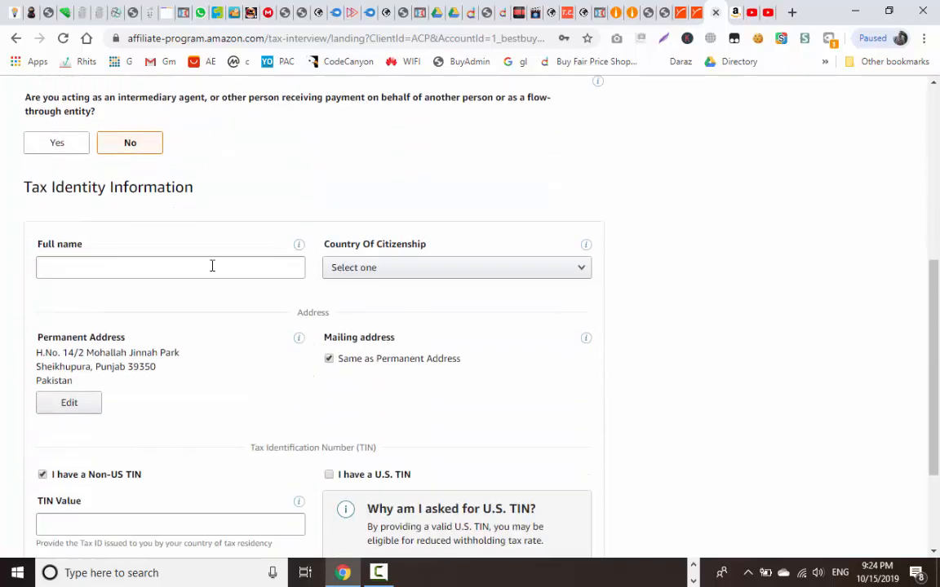
{"action": "left_click", "coordinate": [212, 266]}
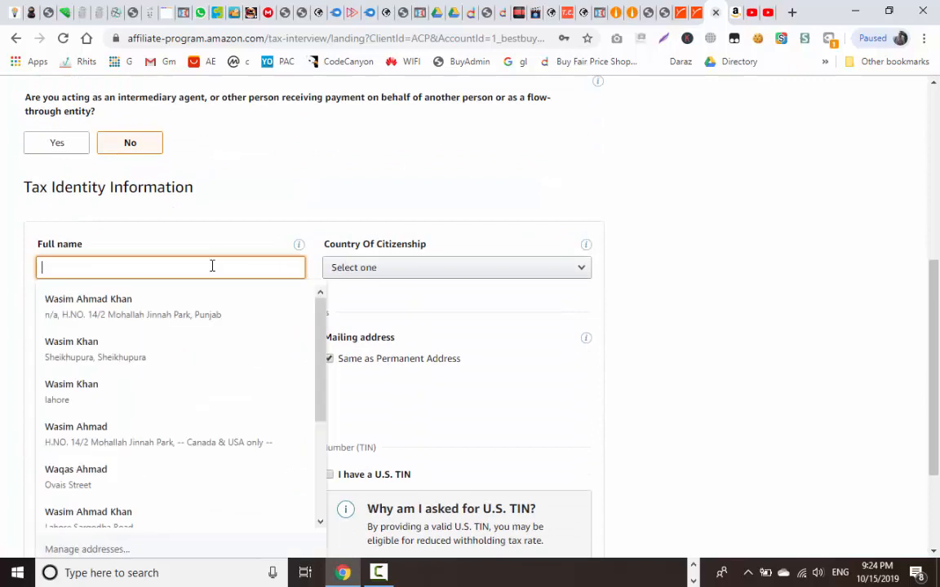
{"action": "left_click", "coordinate": [182, 319]}
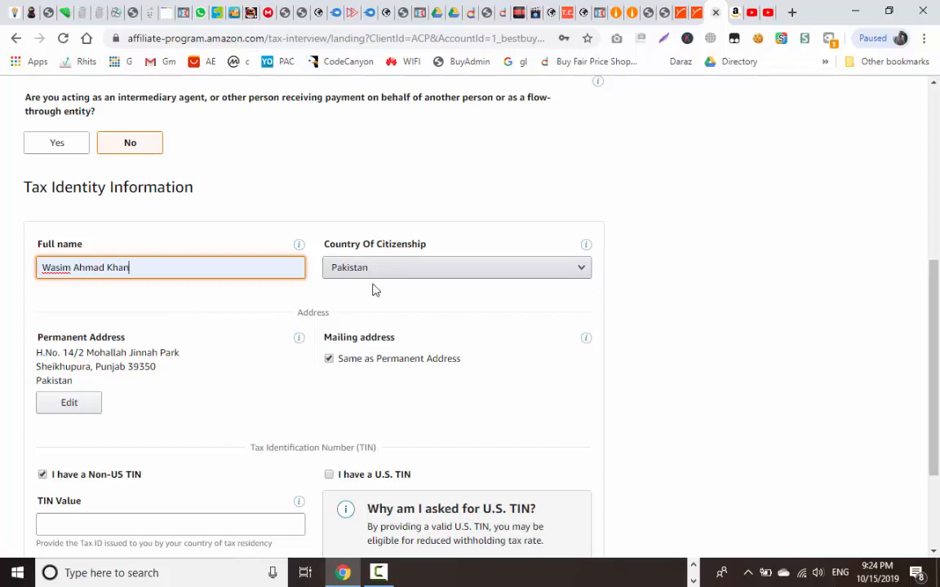
{"action": "left_click", "coordinate": [636, 296]}
{"action": "scroll", "coordinate": [636, 296], "scroll_direction": "down", "scroll_amount": 2}
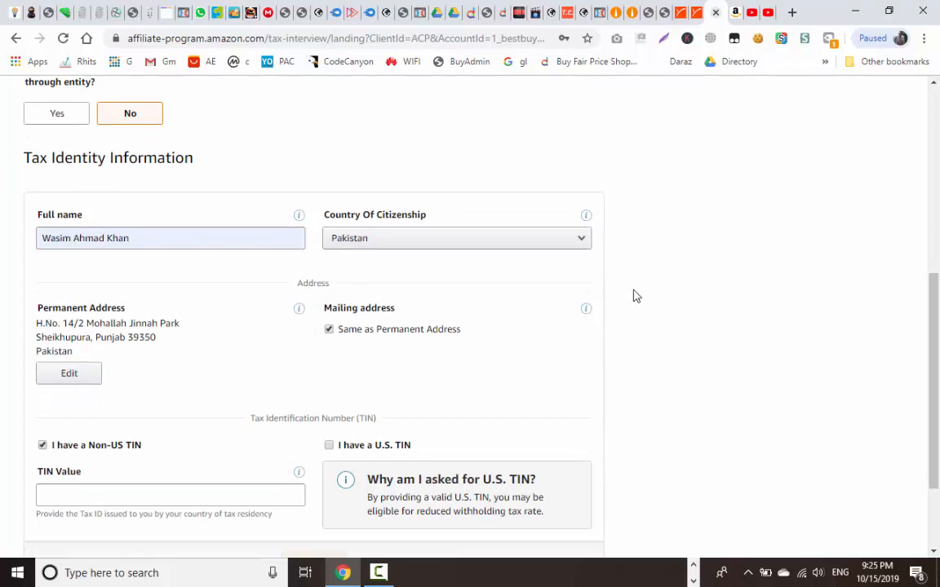